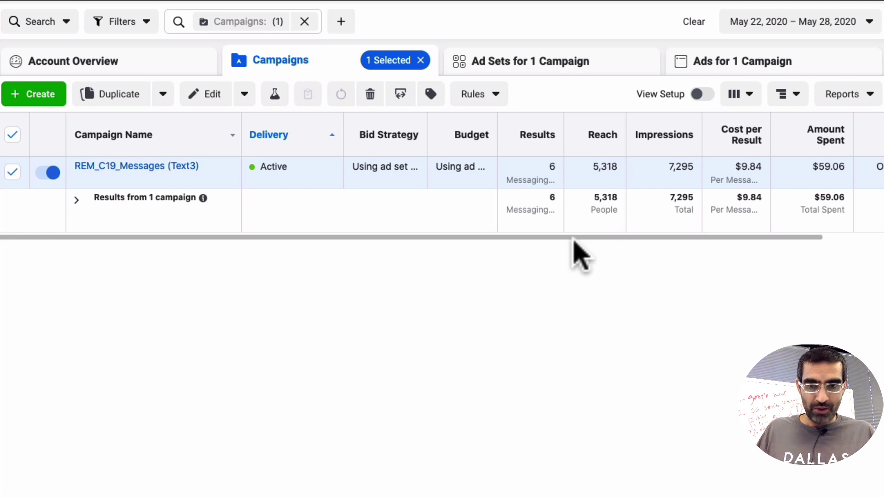
drag(570, 238, 708, 240)
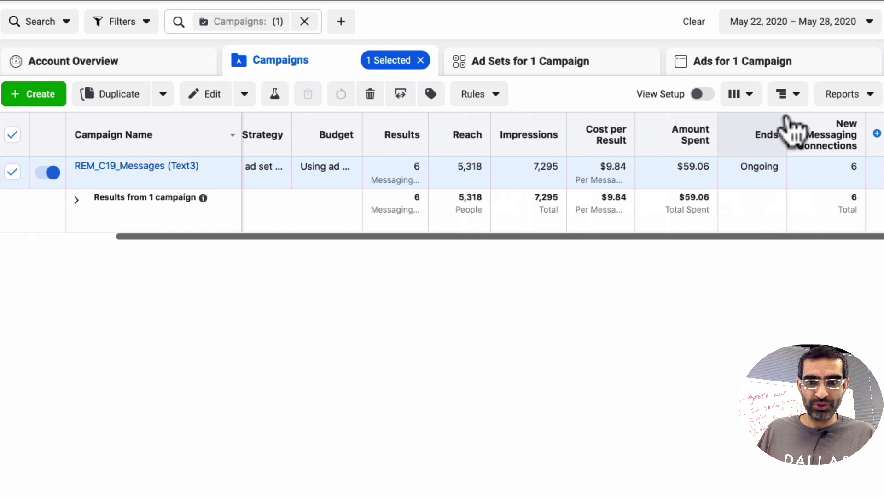
Step: Drill from the REM_C19_Messages (Text3) campaign into its '3 cities' ad set to list its four ads
click(767, 21)
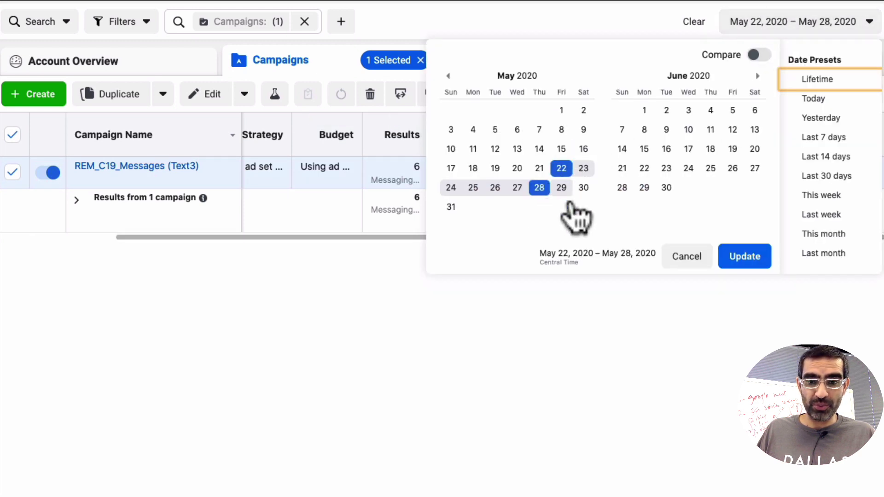
click(745, 257)
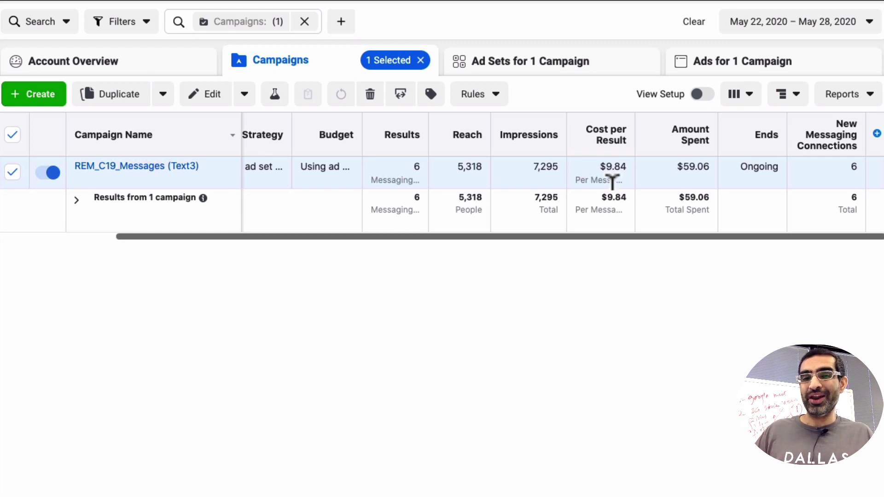
mouse_move(136, 171)
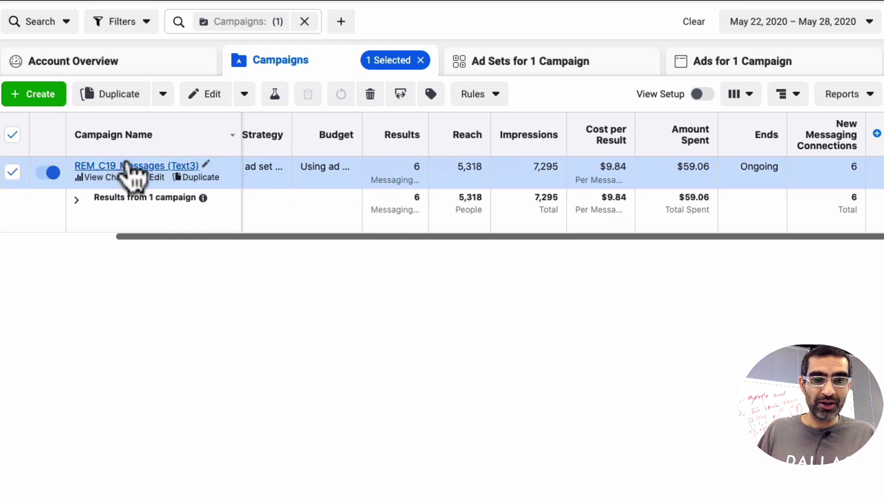
click(135, 166)
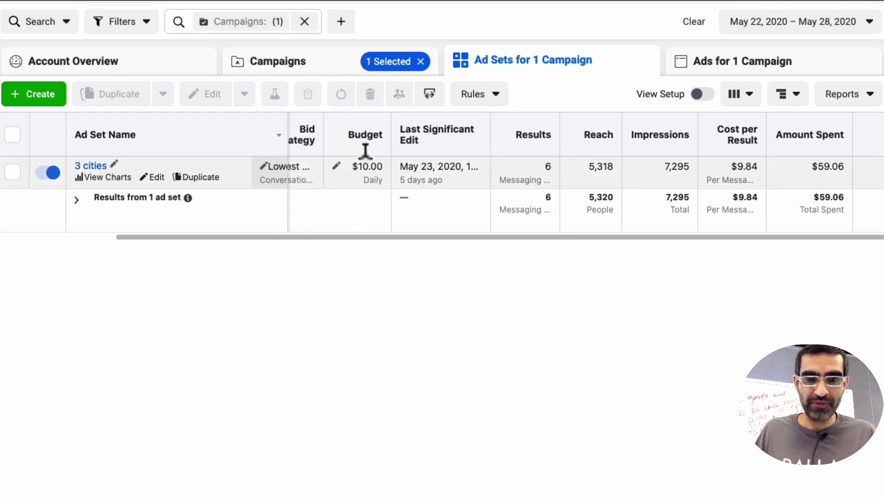
mouse_move(207, 173)
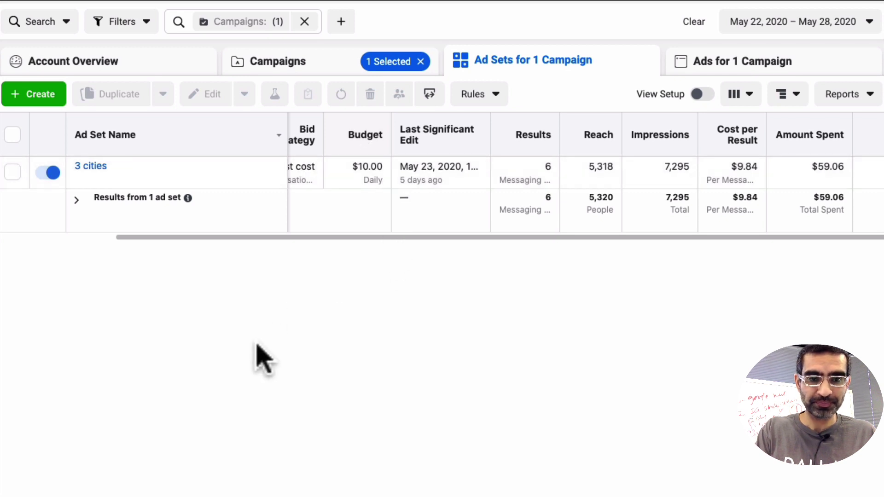
click(90, 166)
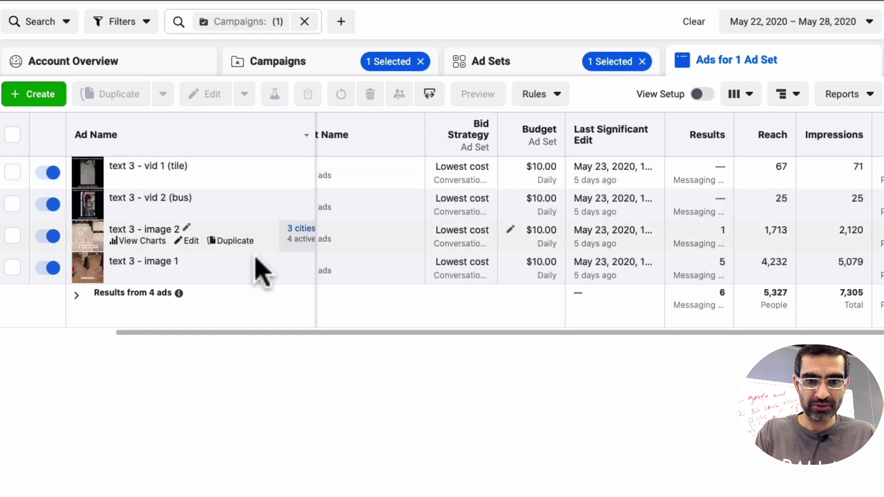
mouse_move(270, 334)
mouse_down()
mouse_move(157, 339)
mouse_move(427, 337)
mouse_up()
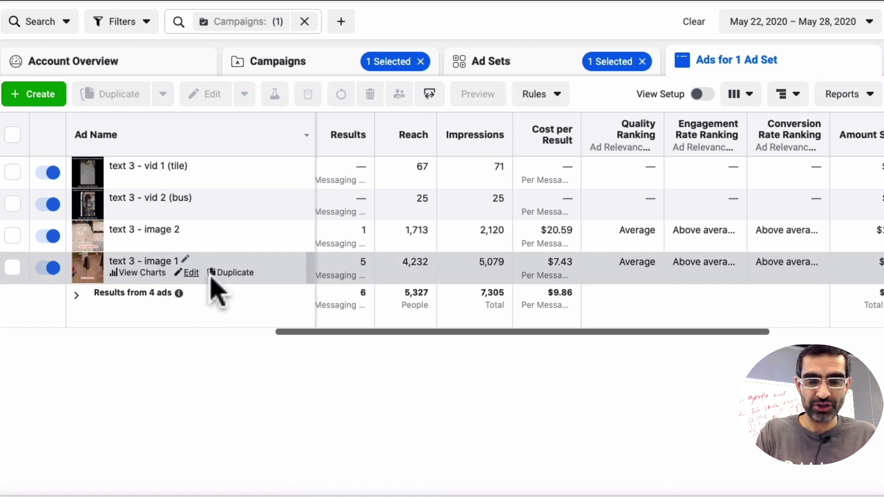
click(191, 273)
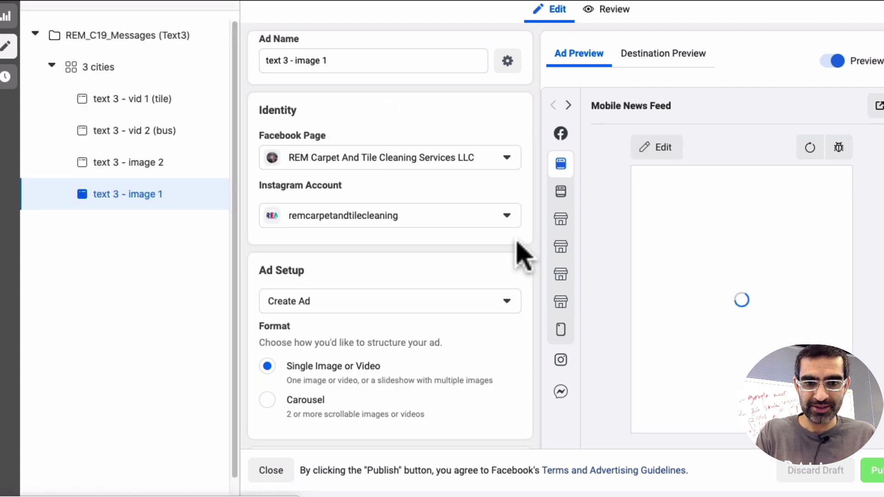
scroll(523, 256, down, 1)
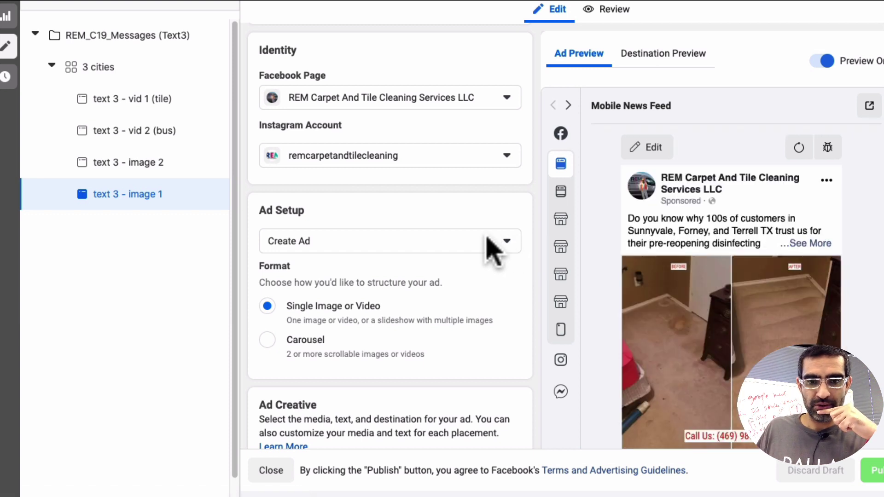
scroll(523, 256, down, 1)
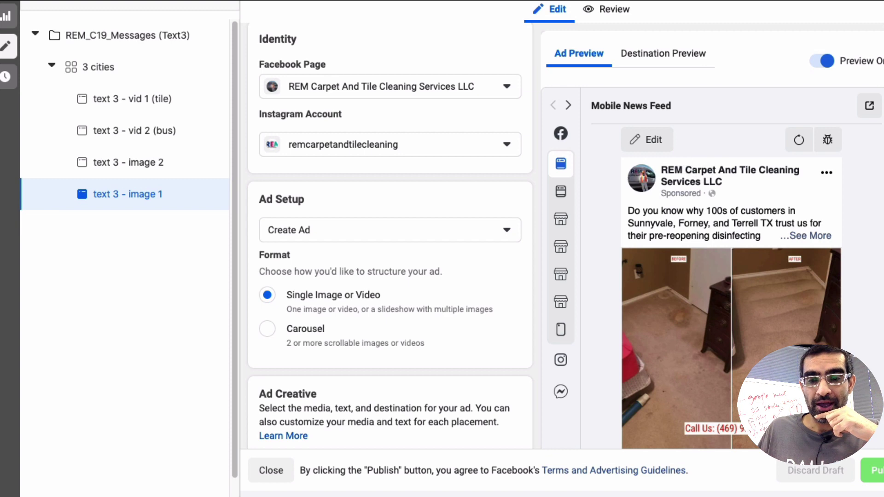
scroll(718, 401, down, 3)
scroll(725, 401, down, 2)
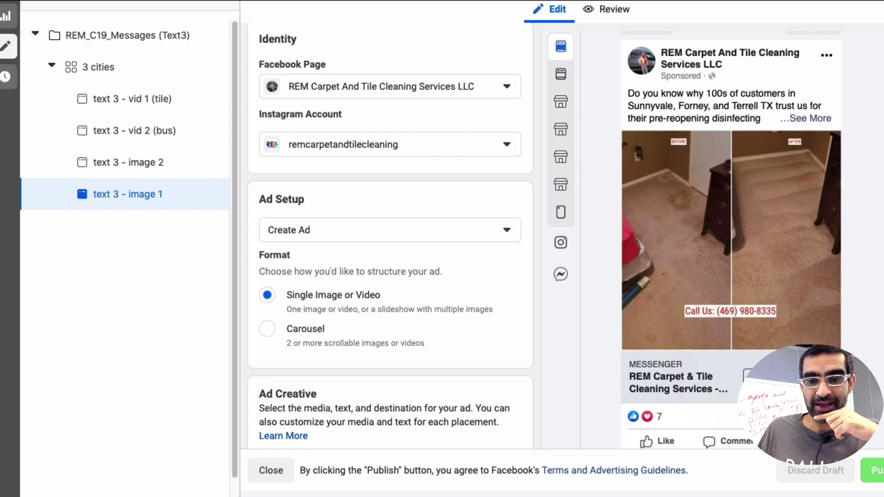
scroll(470, 325, down, 2)
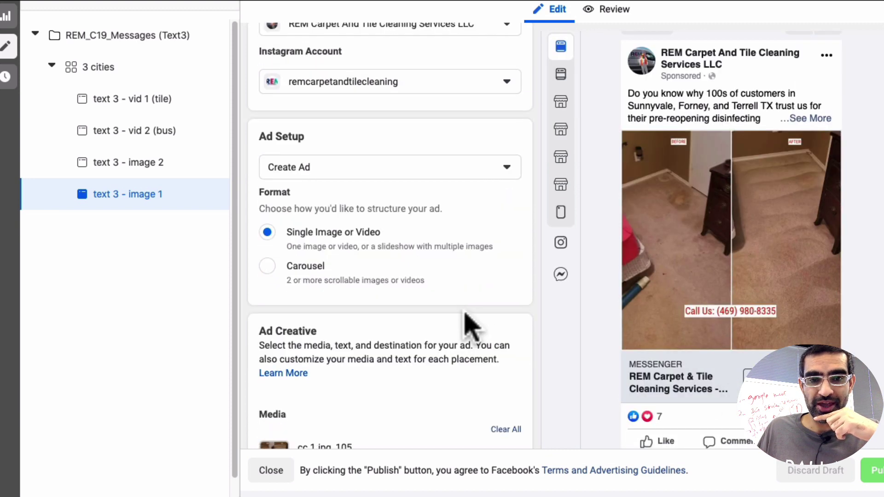
scroll(470, 324, down, 3)
scroll(469, 325, down, 3)
scroll(469, 325, down, 3)
scroll(465, 315, down, 3)
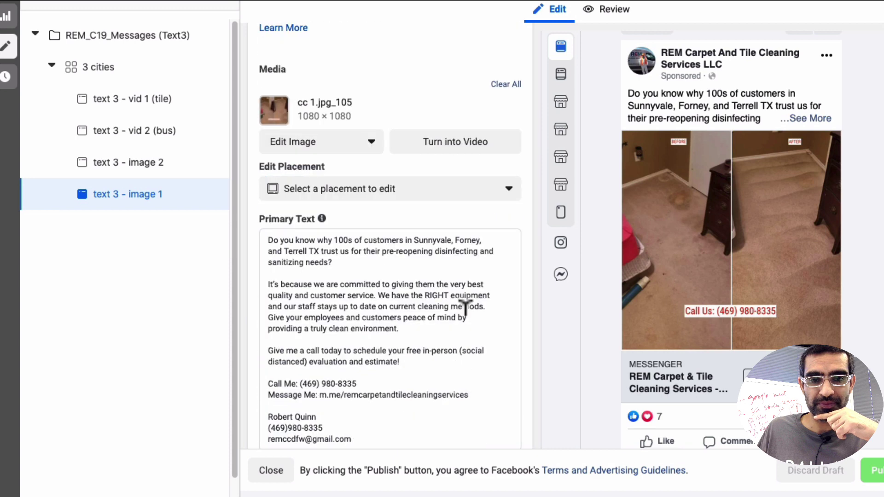
scroll(387, 298, down, 5)
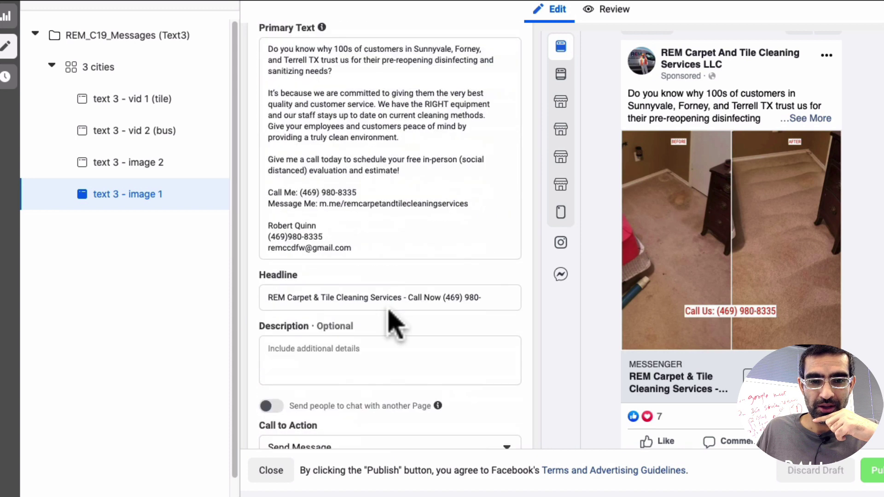
scroll(387, 298, down, 3)
scroll(389, 299, down, 3)
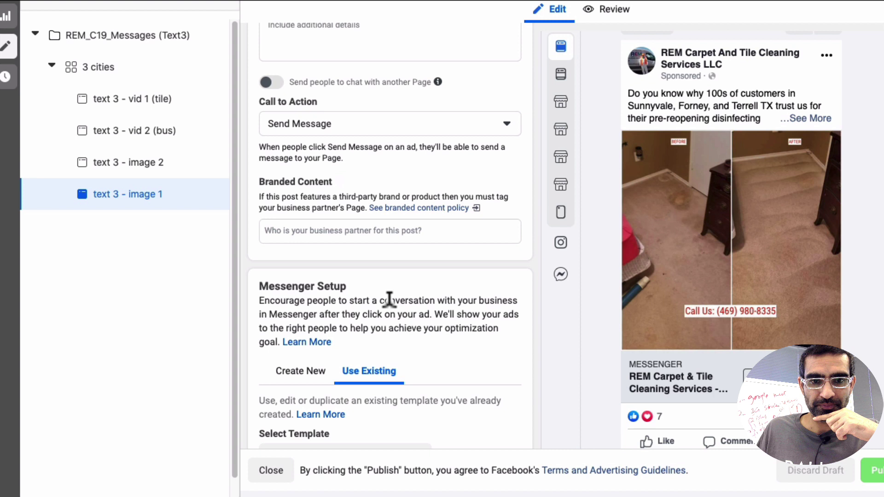
scroll(389, 299, down, 2)
scroll(389, 298, up, 1)
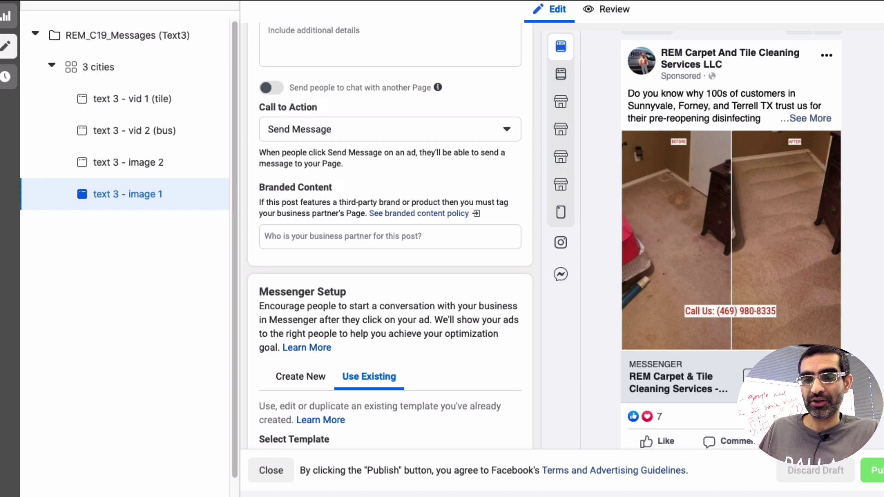
scroll(731, 242, down, 1)
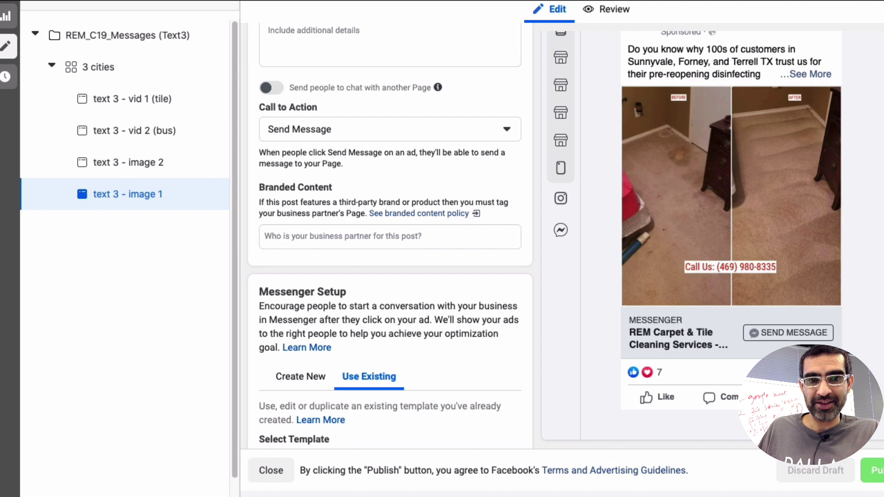
key(Escape)
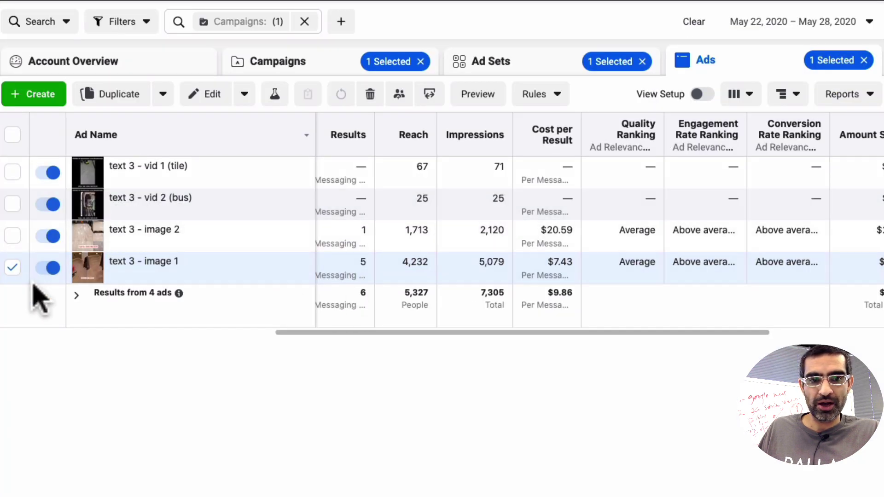
Step: Discard the new ad with Close Without Saving and start a brand-new campaign from the Campaigns view
click(13, 267)
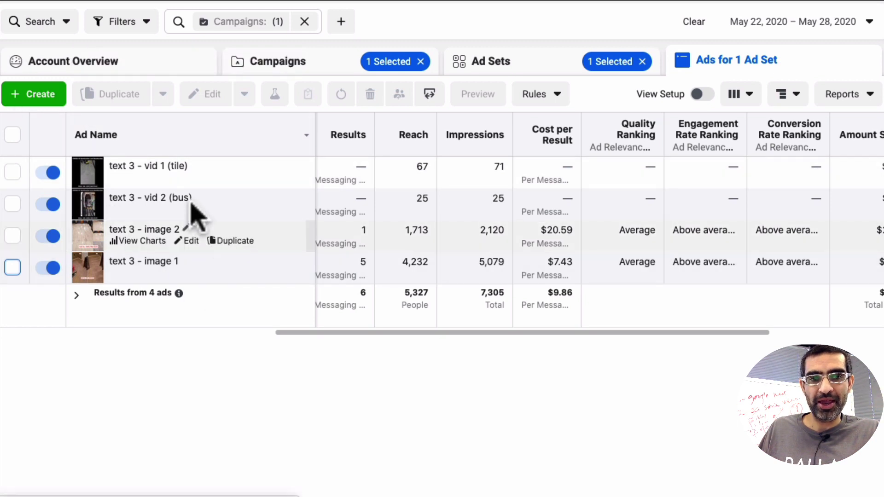
click(41, 94)
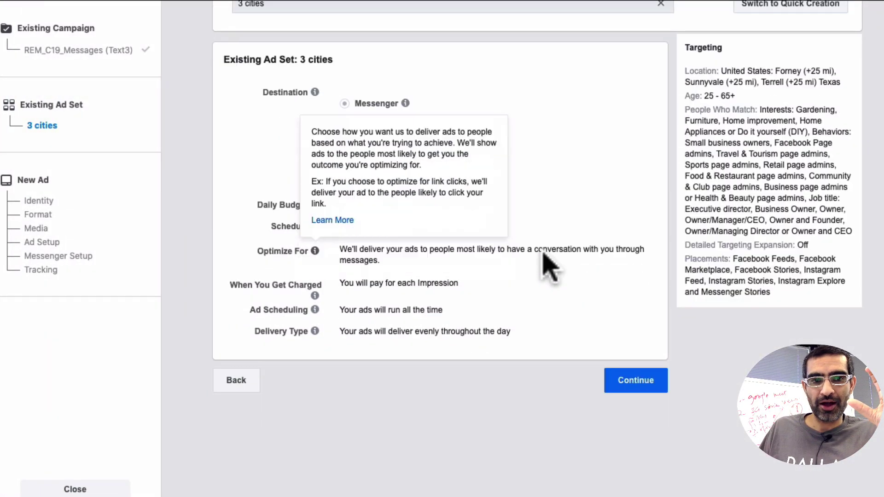
click(83, 489)
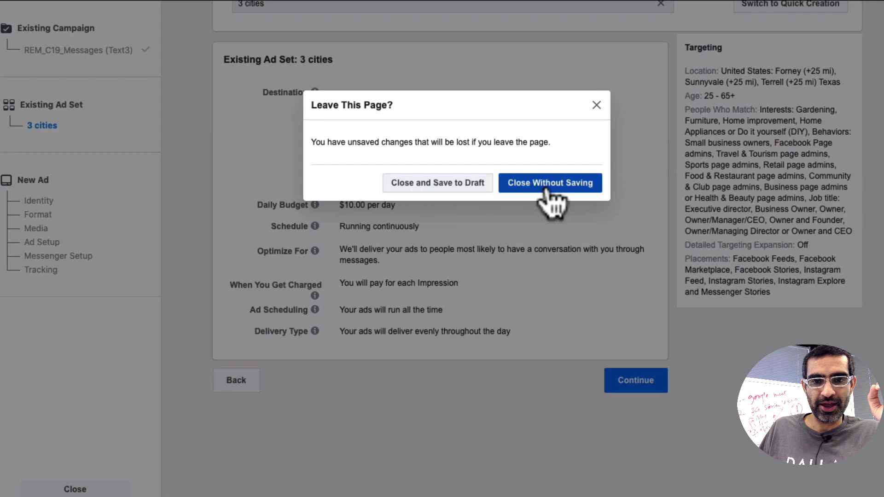
click(550, 183)
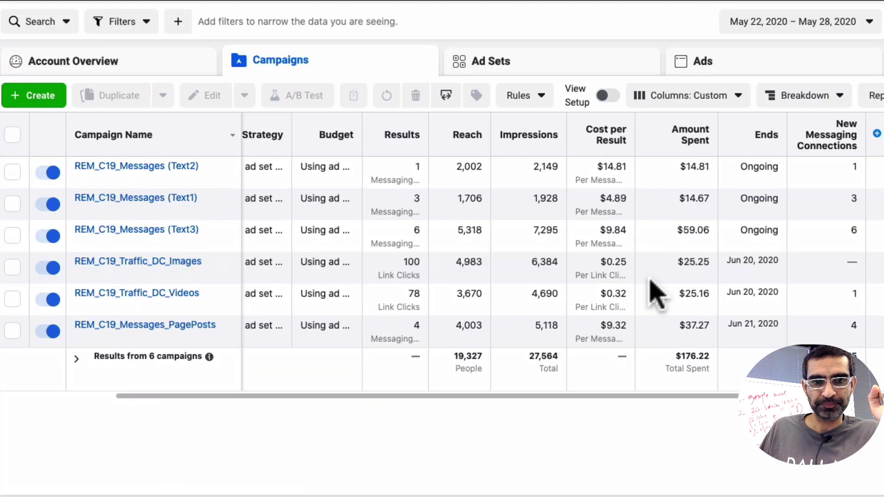
click(38, 94)
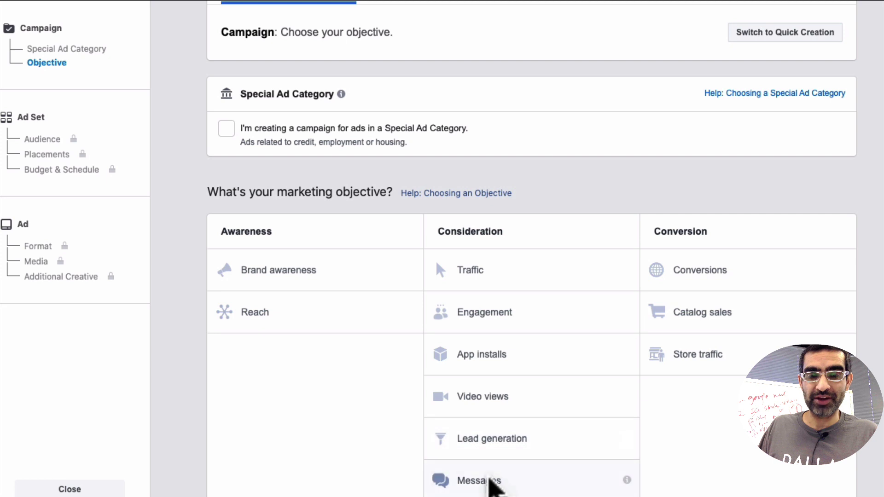
Step: Choose Messages under Consideration as the campaign's marketing objective
click(491, 484)
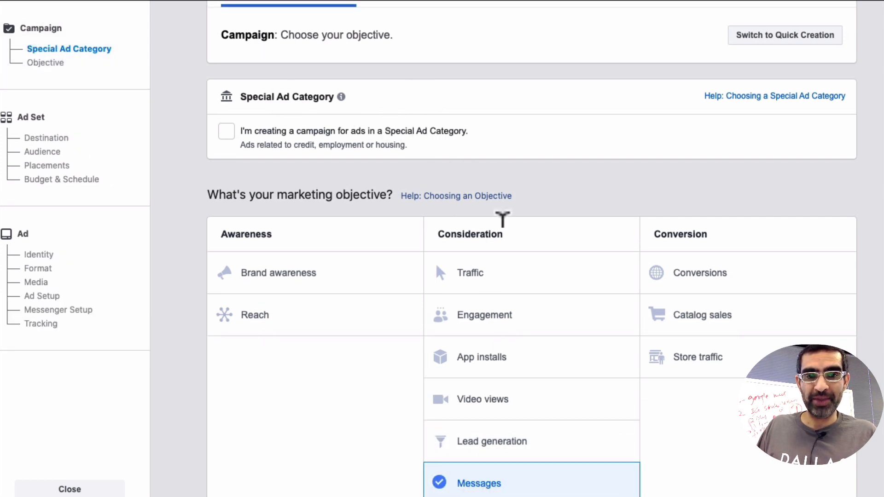
scroll(503, 222, down, 1)
scroll(503, 223, down, 2)
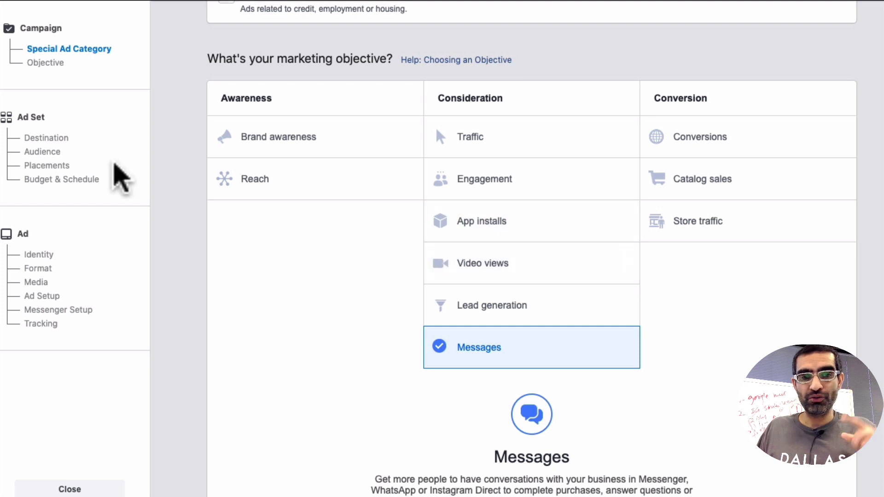